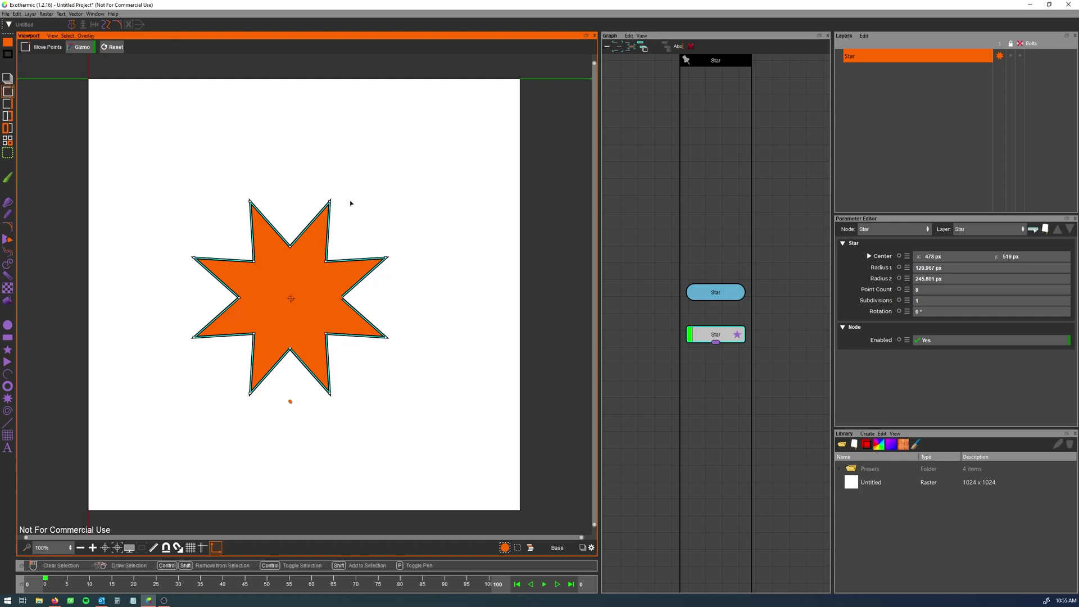
# Move the star's upper-right tip by 52 px in X and 26 px in Y, and reassign the move's mask to the neighbouring right tip.
pyautogui.moveTo(330, 200); pyautogui.dragTo(358, 220)
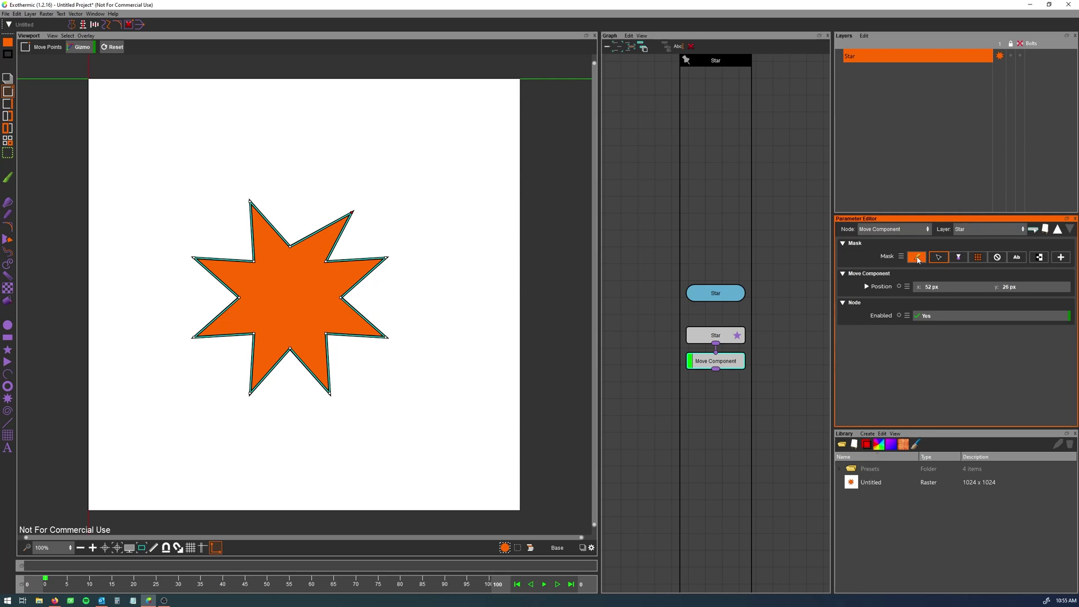
pyautogui.click(918, 259)
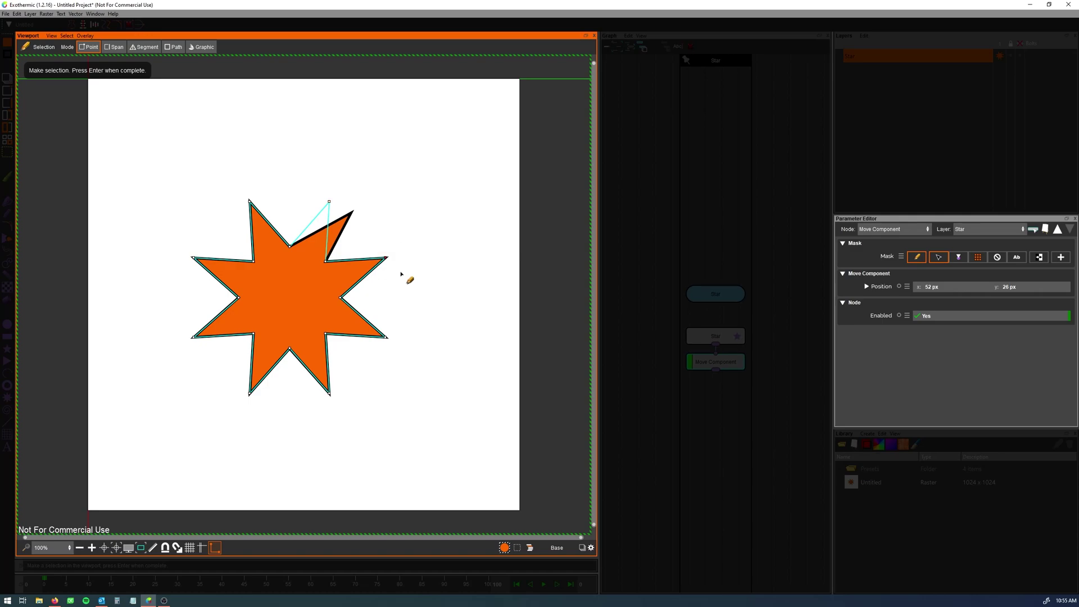
pyautogui.click(401, 273)
pyautogui.press('Return')
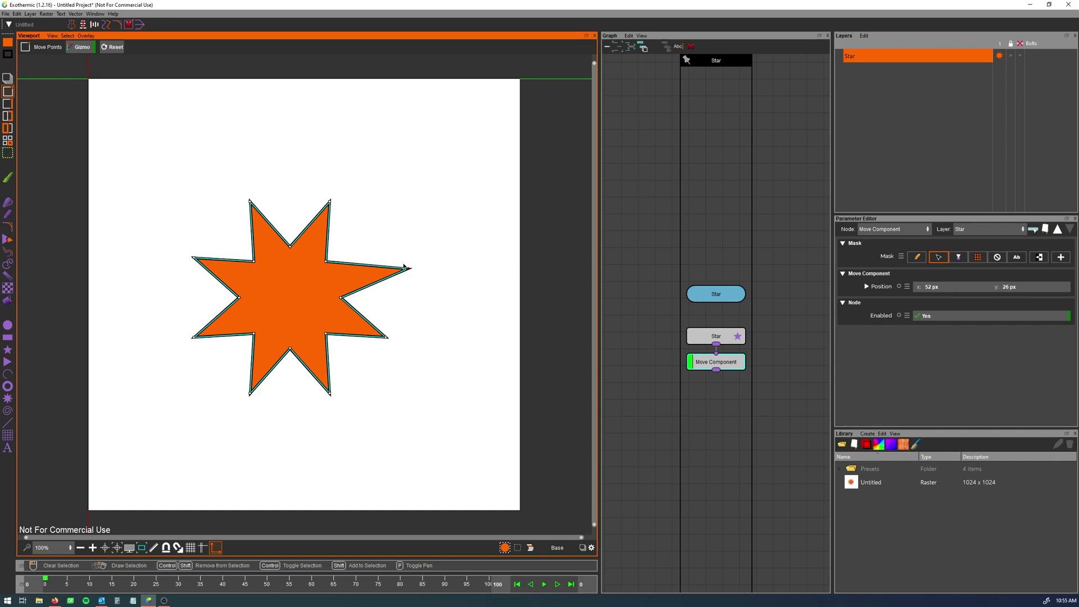
# Set the Move Component position to 17 px, -9 px and redraw its mask around the star's upper-right points.
pyautogui.moveTo(929, 287)
pyautogui.mouseDown()
pyautogui.moveTo(961, 269)
pyautogui.moveTo(932, 278)
pyautogui.moveTo(918, 264)
pyautogui.mouseUp()
pyautogui.click(917, 257)
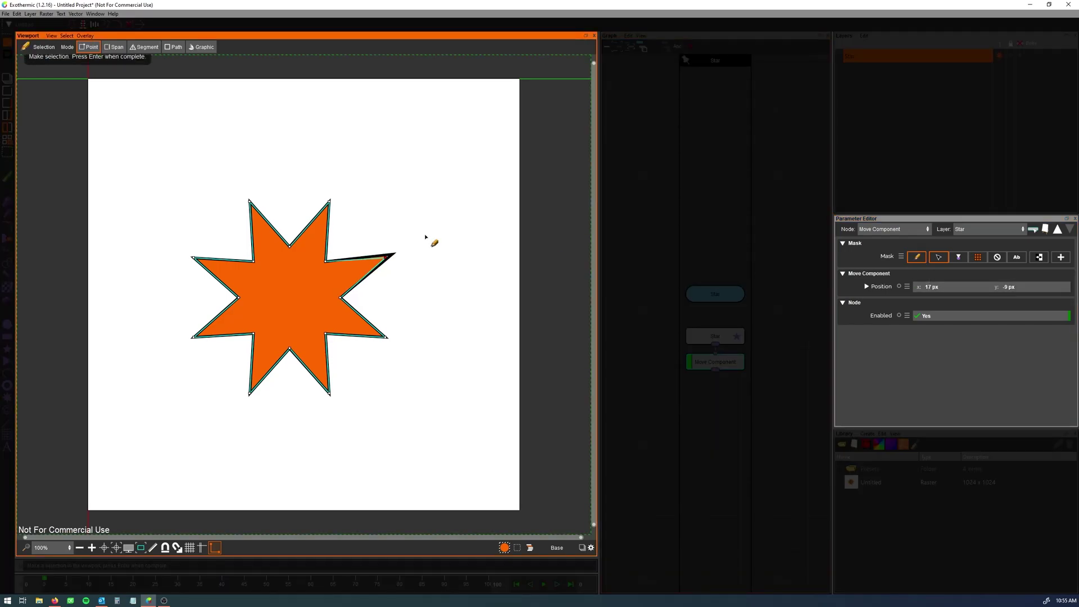
pyautogui.moveTo(306, 166); pyautogui.dragTo(423, 311)
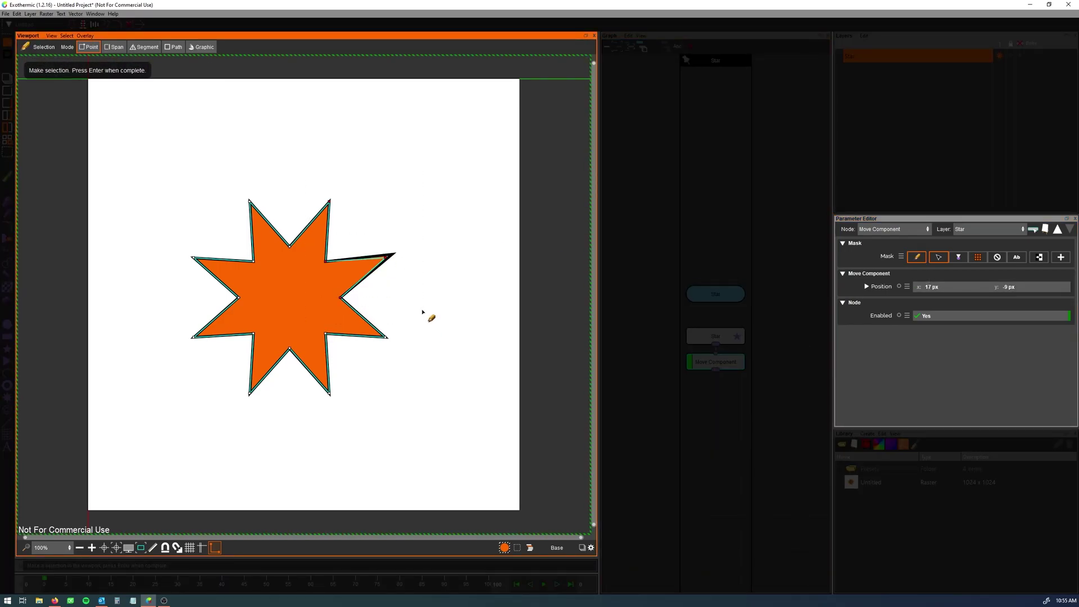
pyautogui.press('Return')
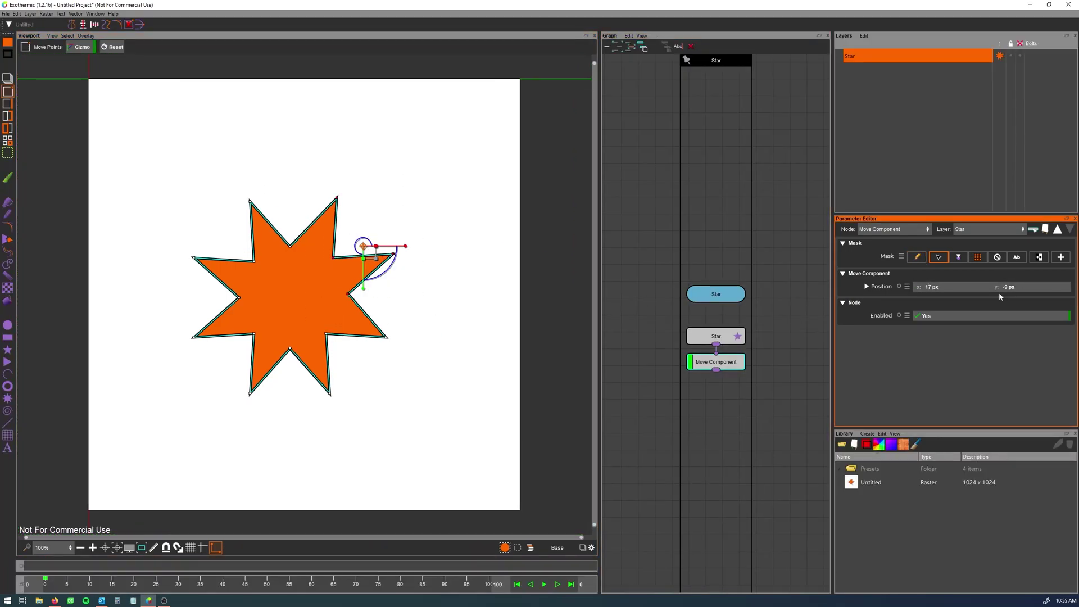
pyautogui.moveTo(950, 289)
pyautogui.mouseDown()
pyautogui.moveTo(981, 240)
pyautogui.moveTo(944, 240)
pyautogui.moveTo(941, 264)
pyautogui.moveTo(959, 294)
pyautogui.moveTo(950, 288)
pyautogui.mouseUp()
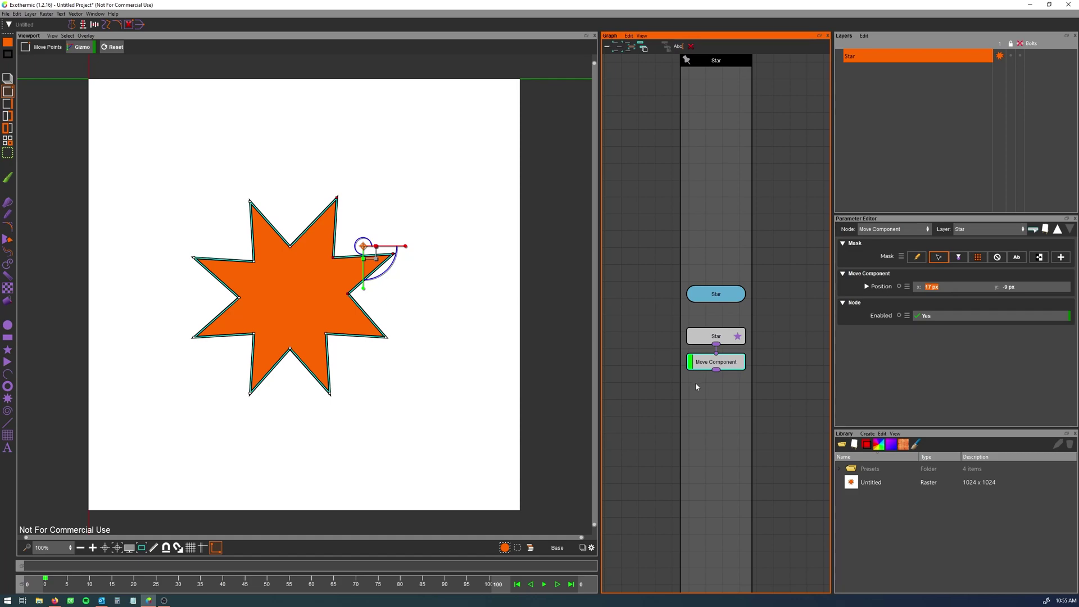
# Delete the Move Component node and select the Star node.
pyautogui.click(704, 400)
pyautogui.click(728, 361)
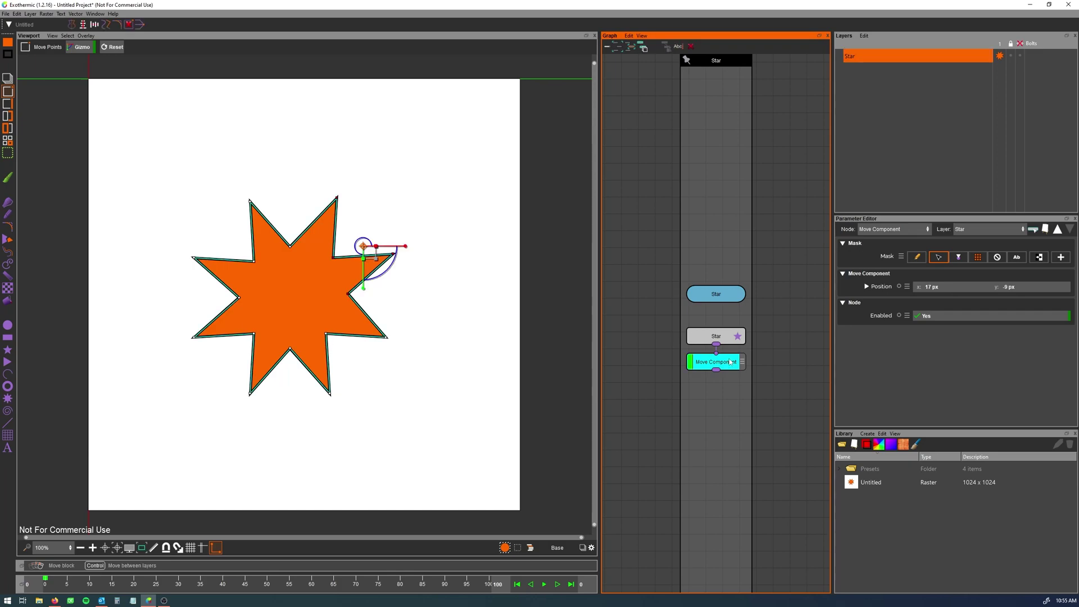
pyautogui.press('Delete')
pyautogui.click(722, 337)
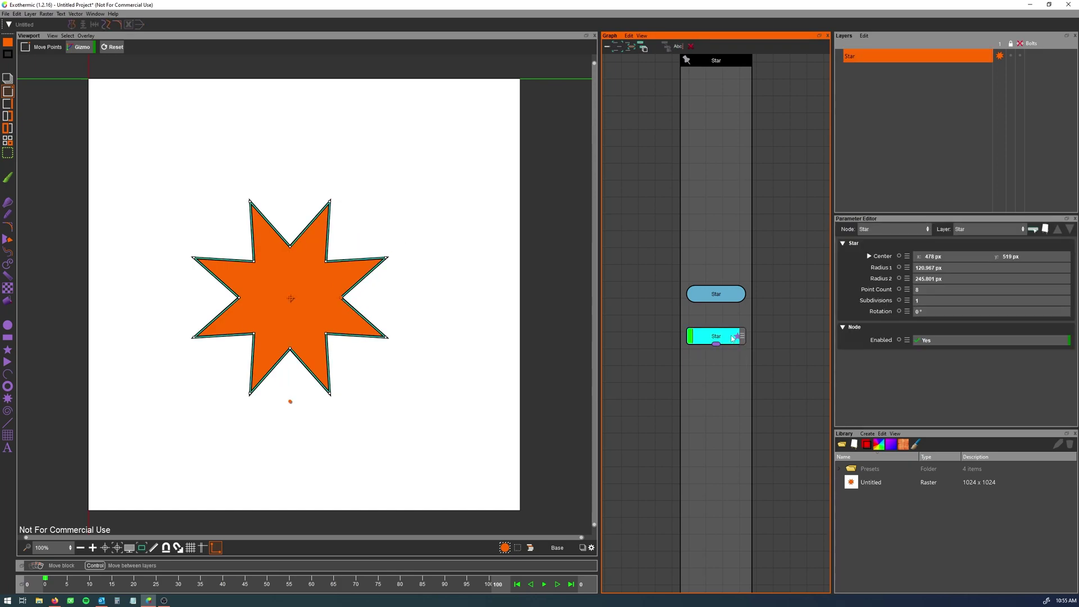
# Chamfer an inner corner of the star in Curve mode by about 66 px, and redraw the mask around the inner corners on the star's left side.
pyautogui.click(9, 228)
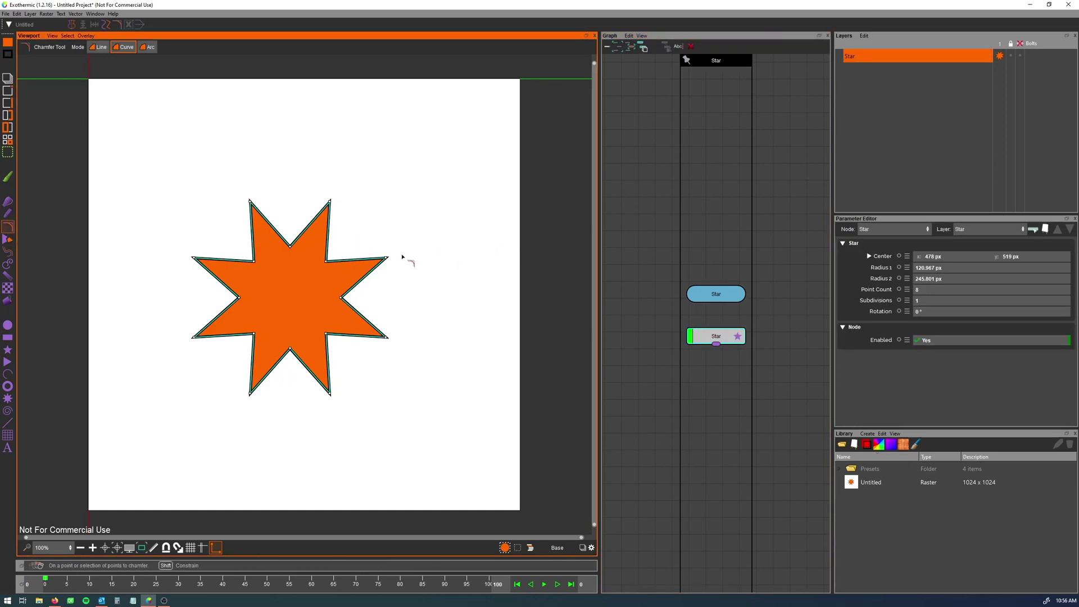
pyautogui.moveTo(326, 262); pyautogui.dragTo(353, 255)
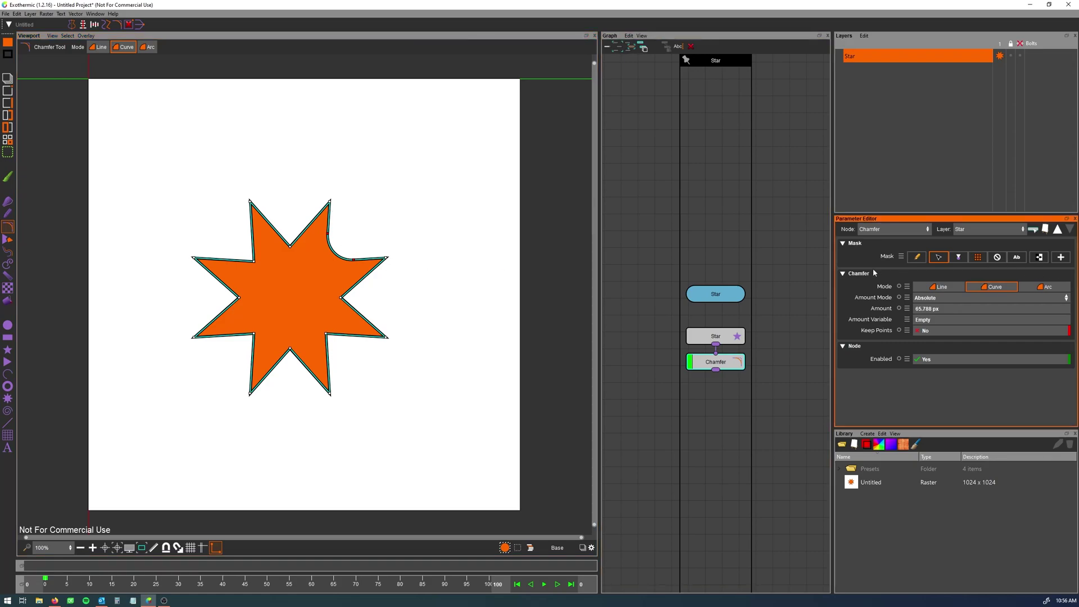
pyautogui.click(917, 257)
pyautogui.moveTo(218, 242); pyautogui.dragTo(265, 302)
pyautogui.press('Return')
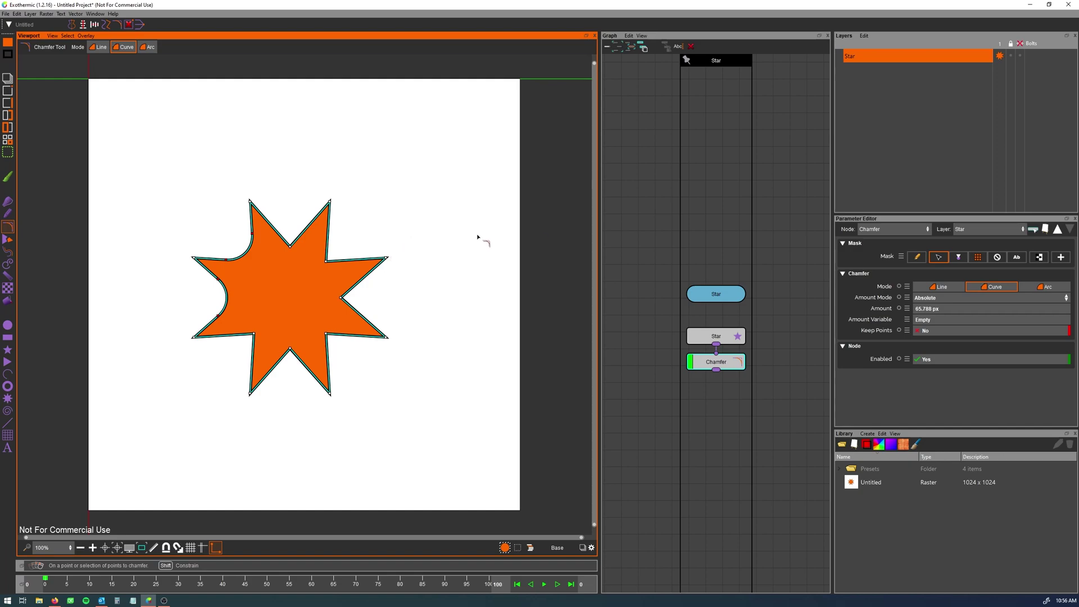
# Apply the chamfer to all points, set its amount to 42.788 px, and switch its mask to the filter type.
pyautogui.click(978, 257)
pyautogui.moveTo(973, 309); pyautogui.dragTo(961, 260)
pyautogui.click(960, 258)
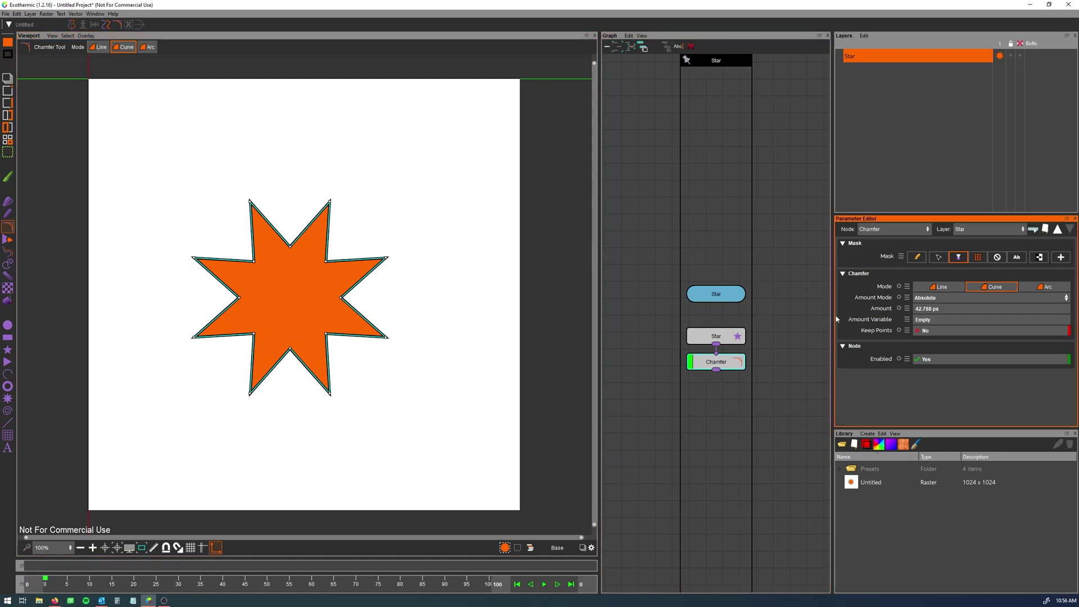
# Add a Mask Angle to the chamfer, set its angle to 15°, and select the Chamfer node to view the result.
pyautogui.click(1062, 259)
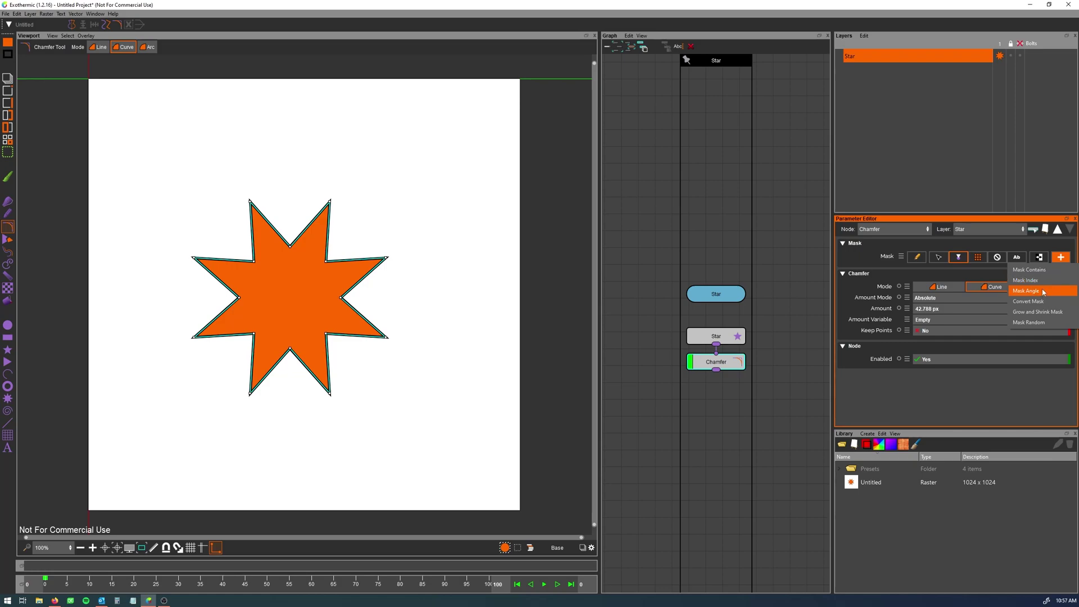
pyautogui.click(1043, 293)
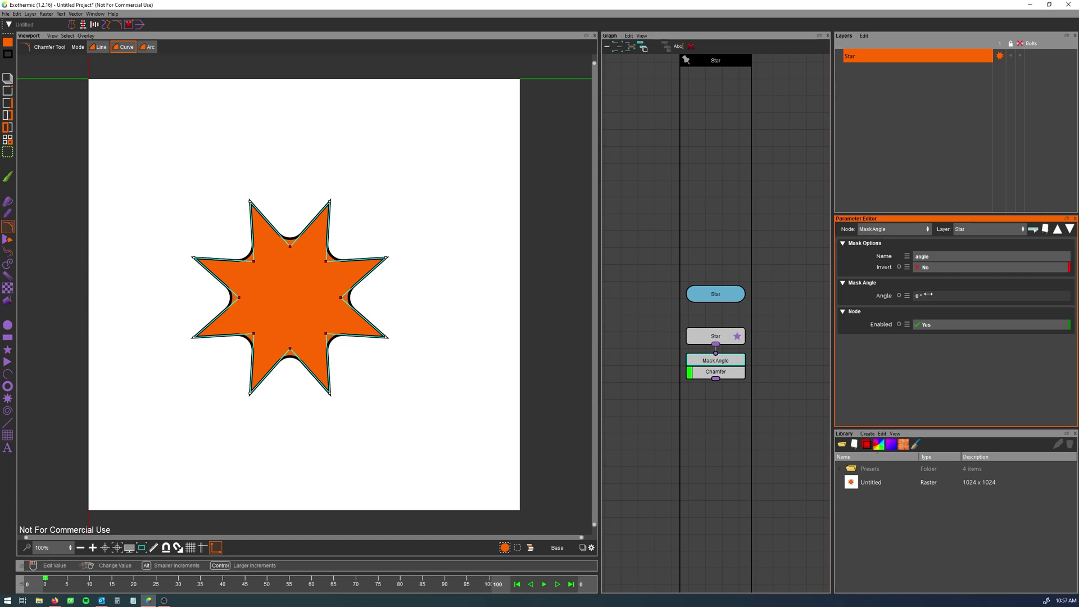
pyautogui.scroll(2, 921, 295)
pyautogui.moveTo(939, 295); pyautogui.dragTo(928, 276)
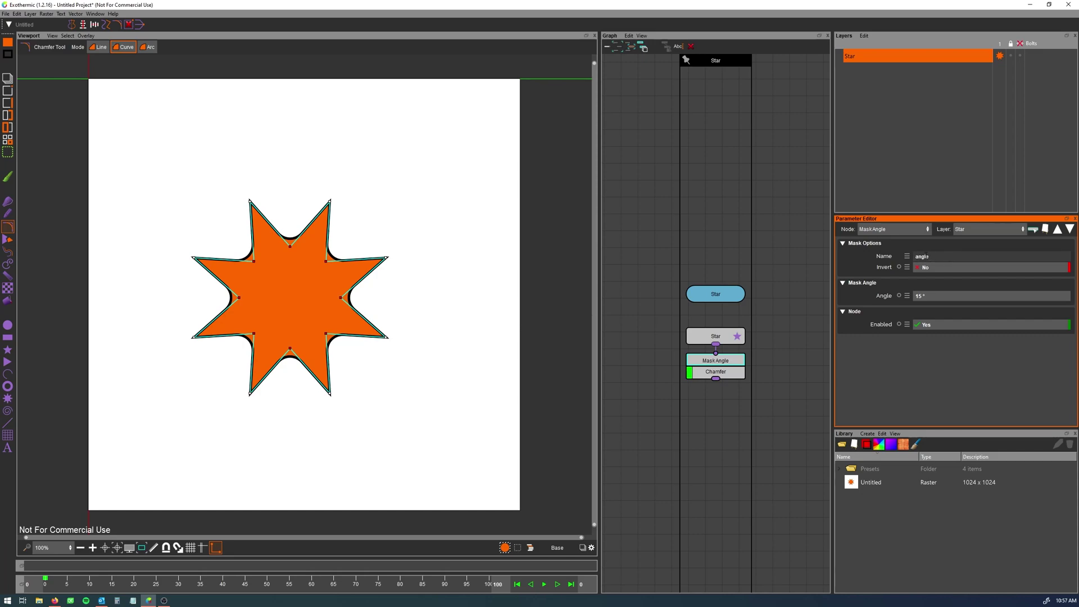
pyautogui.click(715, 372)
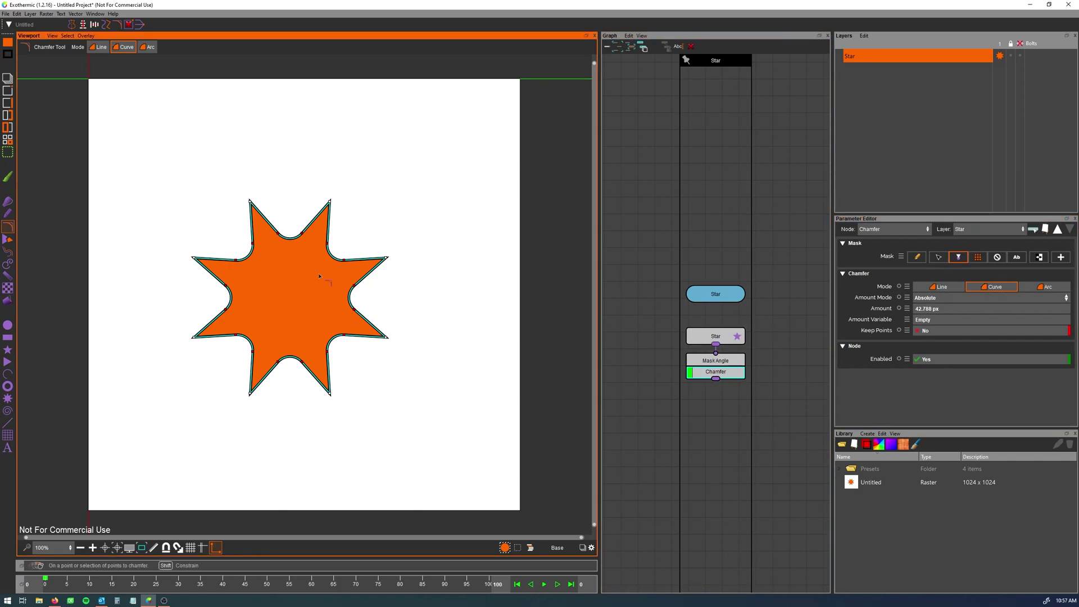
# Set the star's point count to 13 and check the chamfered corners.
pyautogui.click(716, 362)
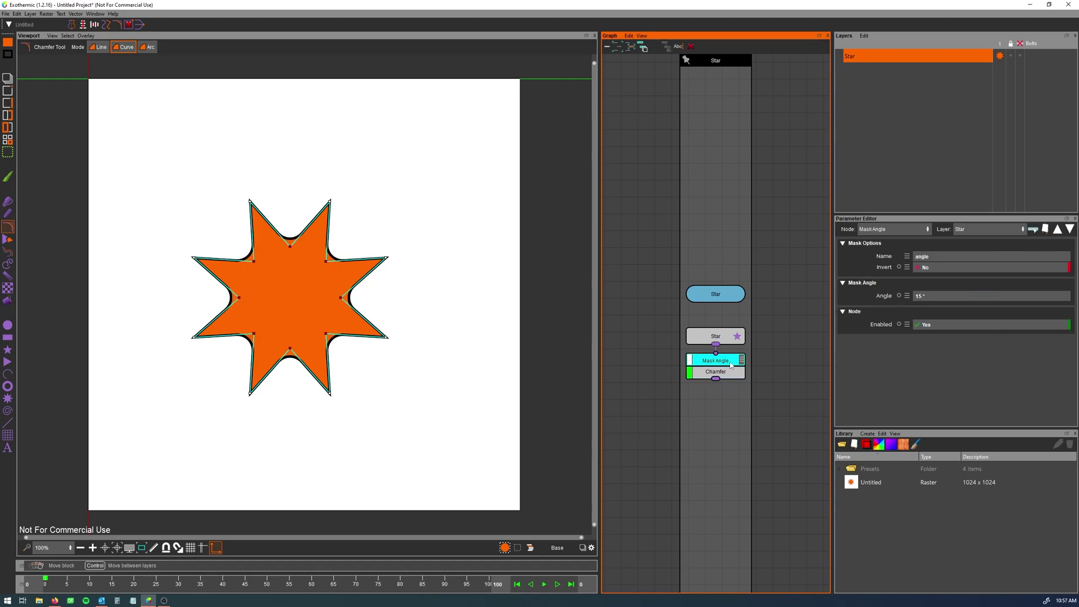
pyautogui.click(721, 370)
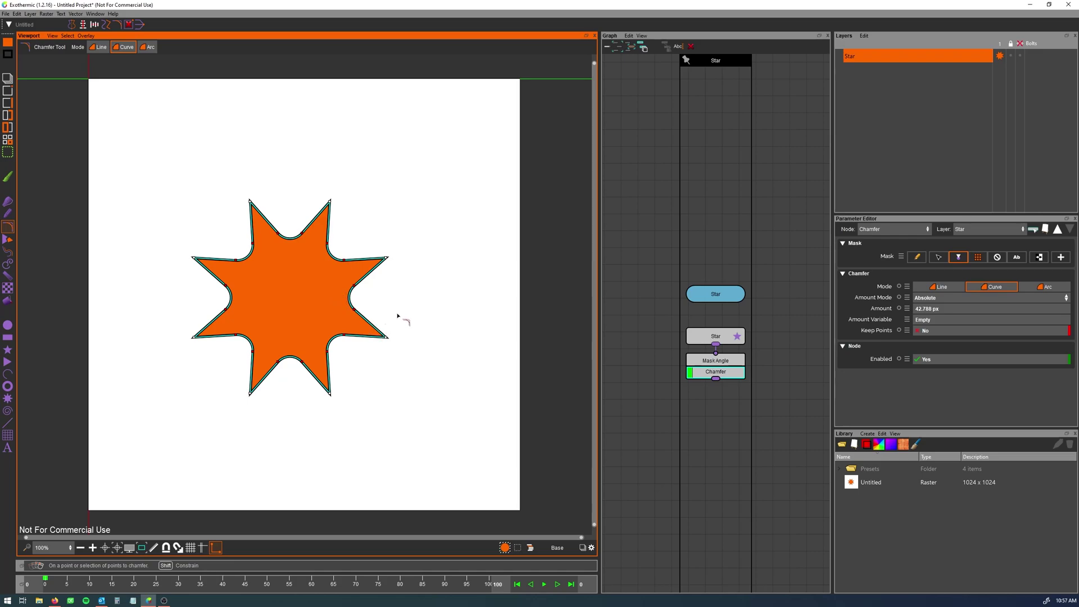
pyautogui.click(726, 339)
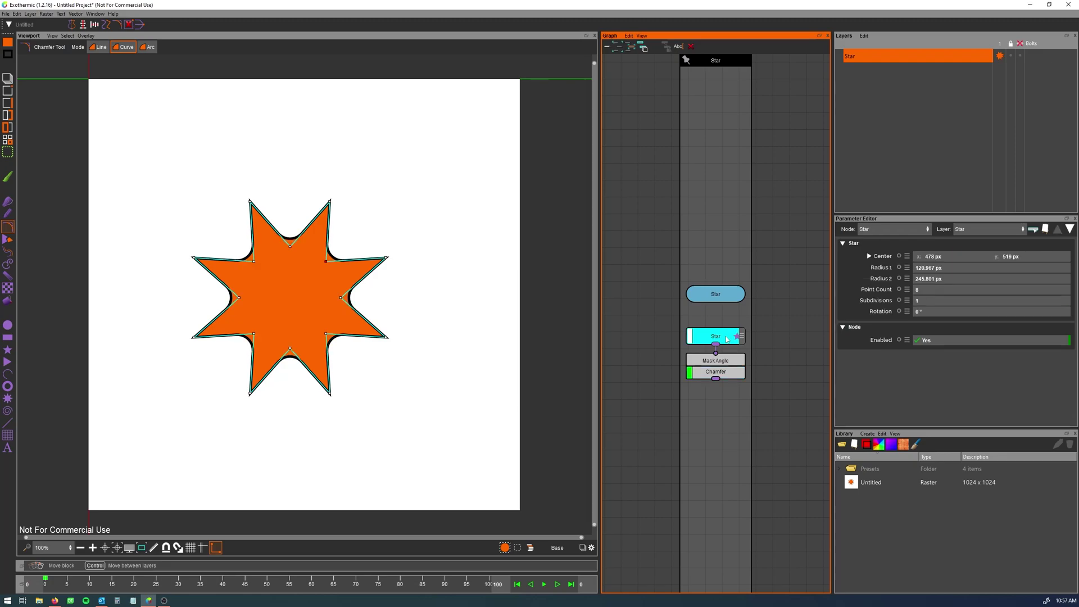
pyautogui.moveTo(930, 292)
pyautogui.mouseDown()
pyautogui.moveTo(912, 293)
pyautogui.moveTo(958, 293)
pyautogui.moveTo(949, 292)
pyautogui.mouseUp()
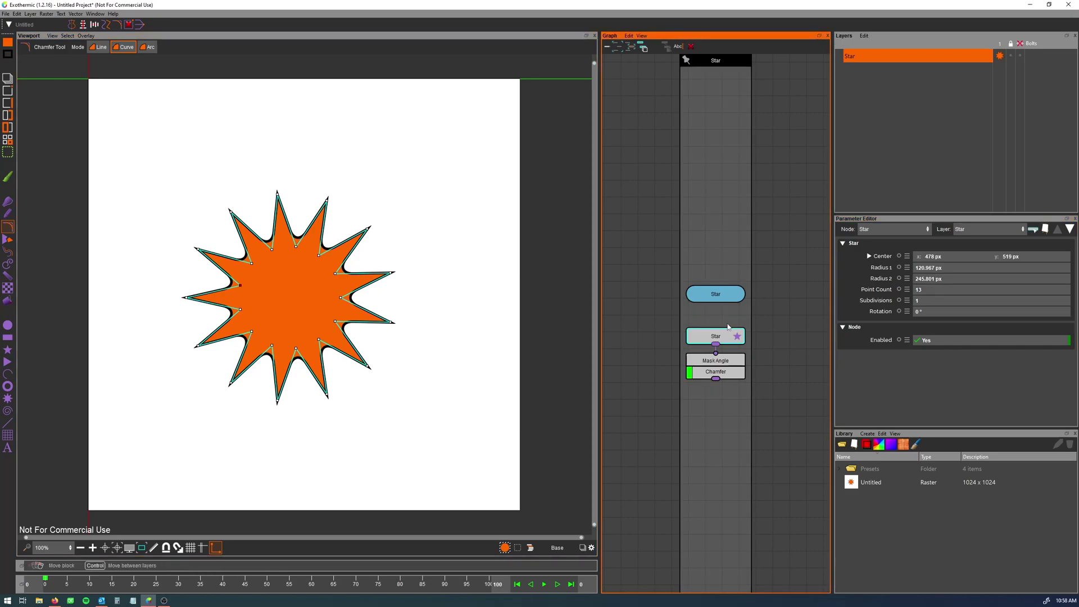
pyautogui.click(729, 374)
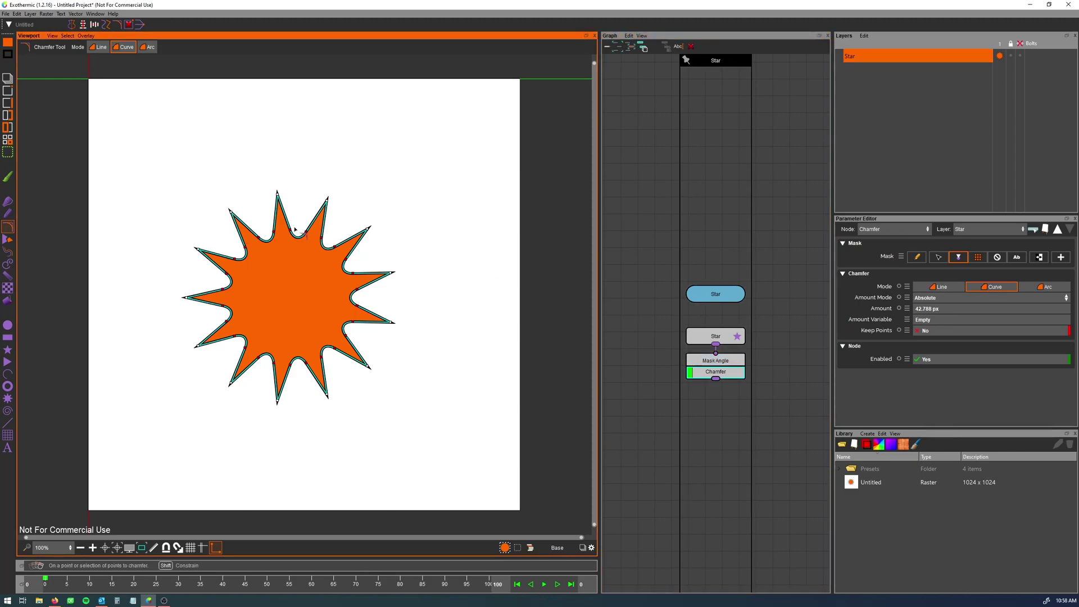
# Invert the Mask Angle so the chamfer targets the outer tips, and turn the inversion back off.
pyautogui.click(722, 365)
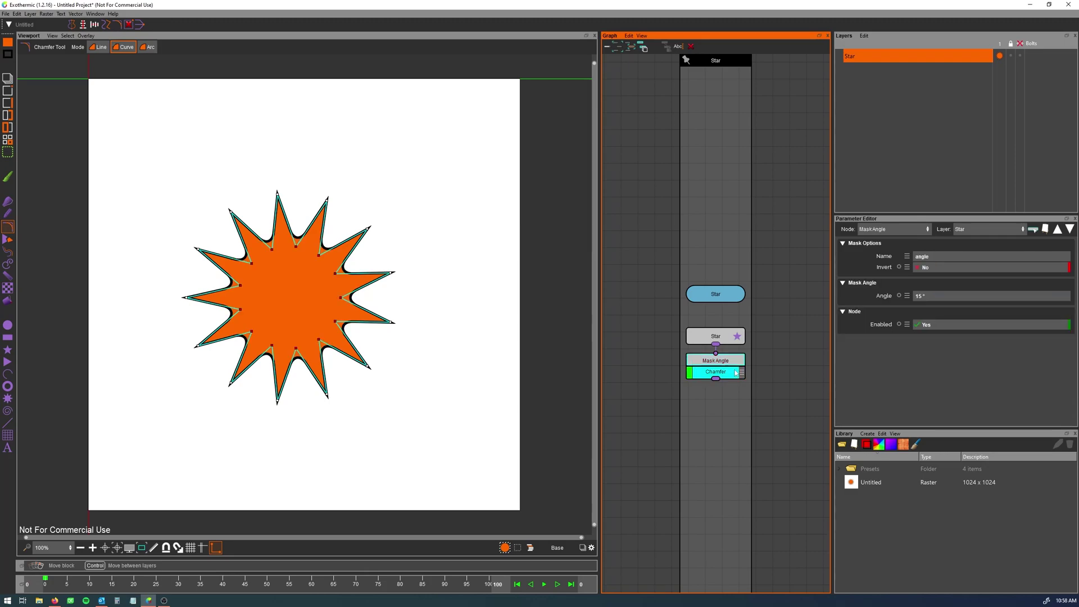
pyautogui.click(737, 375)
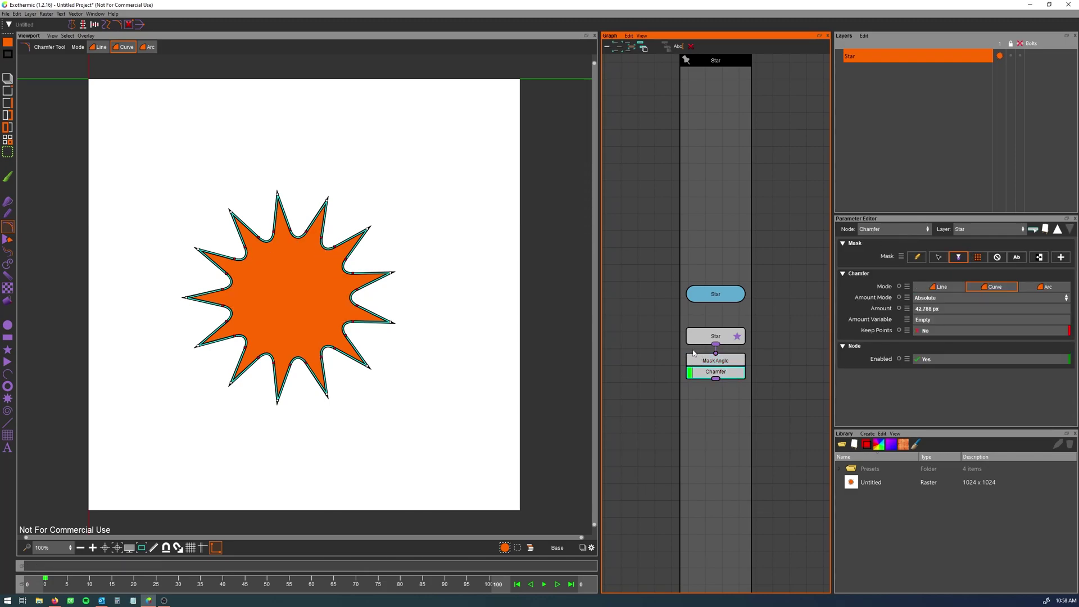
pyautogui.click(734, 359)
pyautogui.click(924, 268)
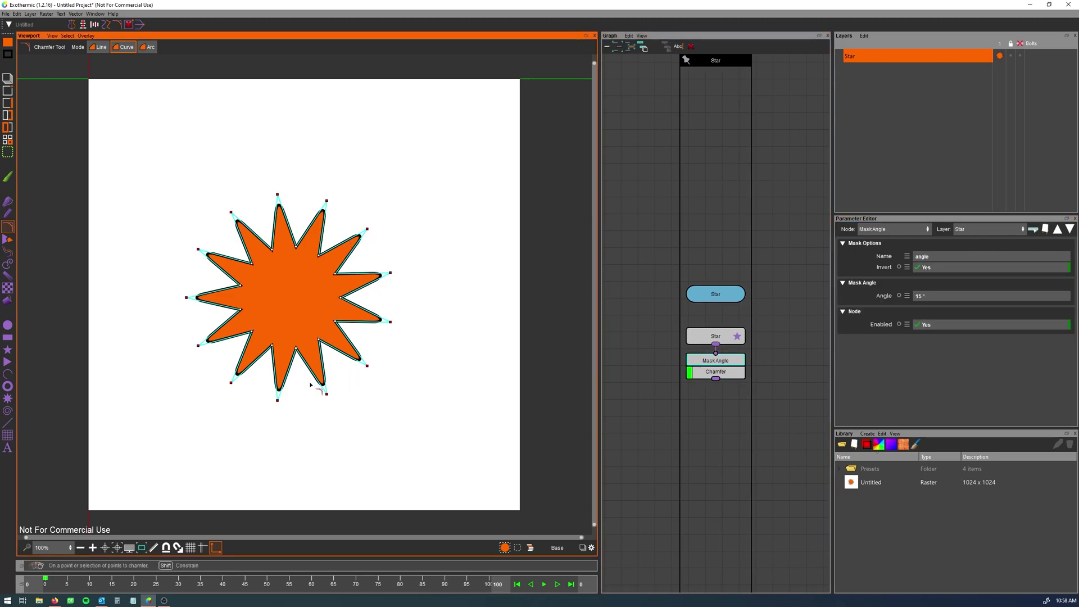
pyautogui.click(942, 262)
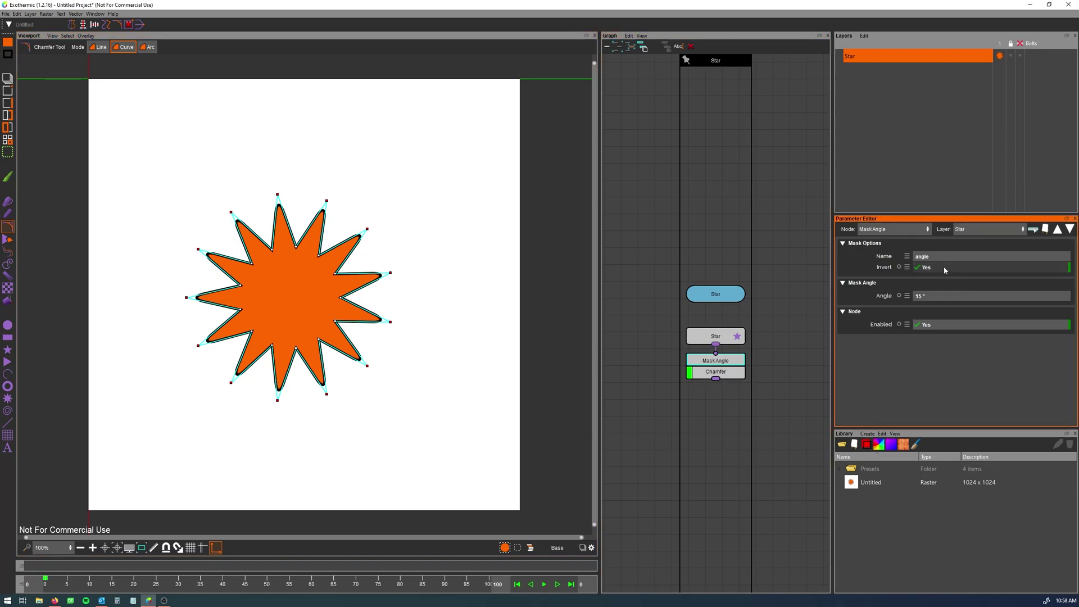
pyautogui.click(715, 371)
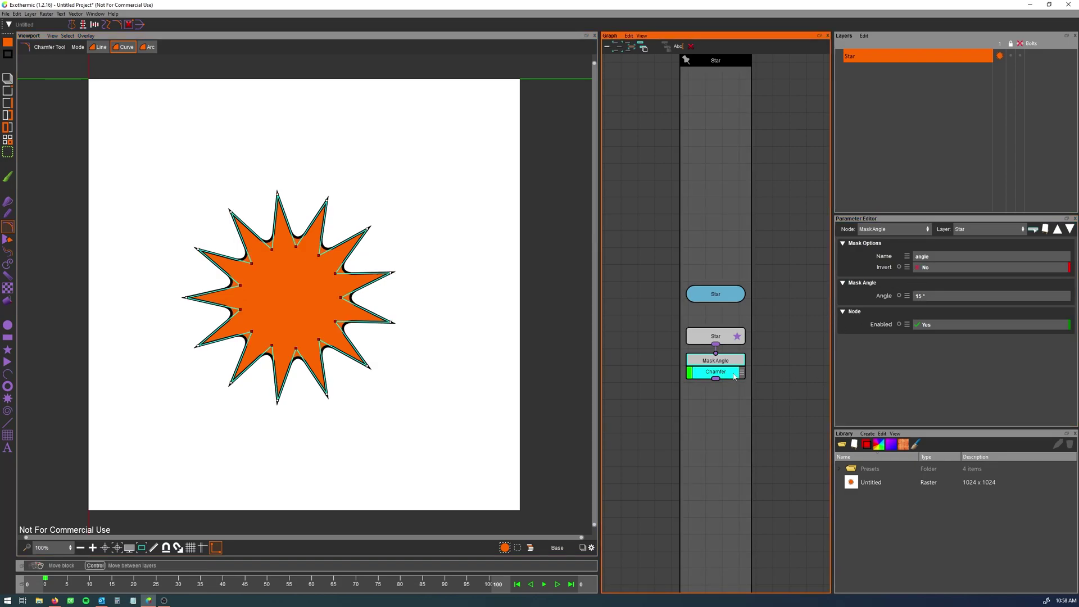
pyautogui.click(1069, 259)
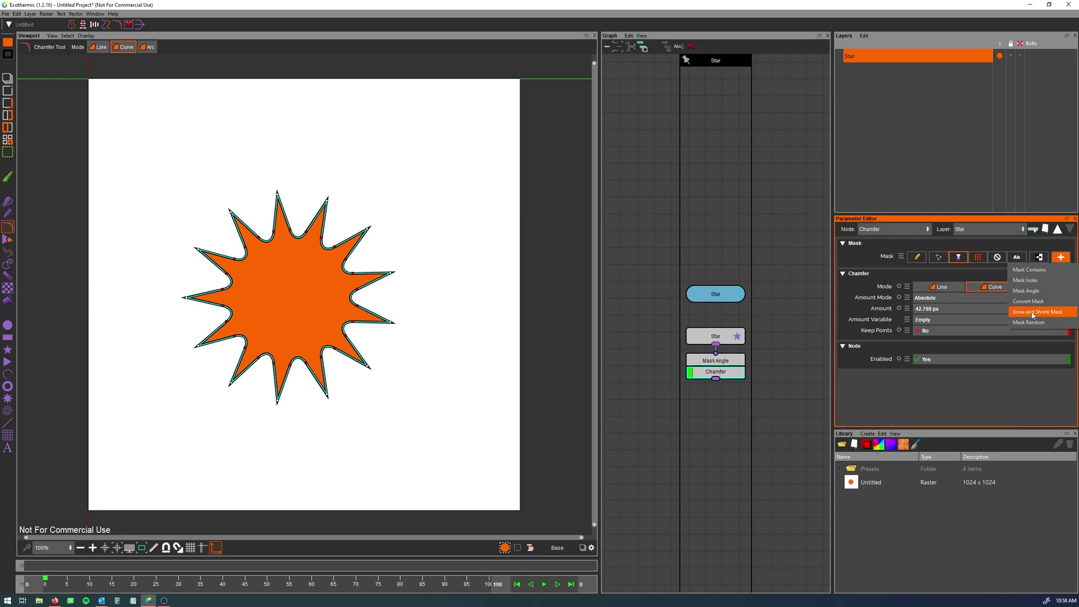
pyautogui.click(986, 378)
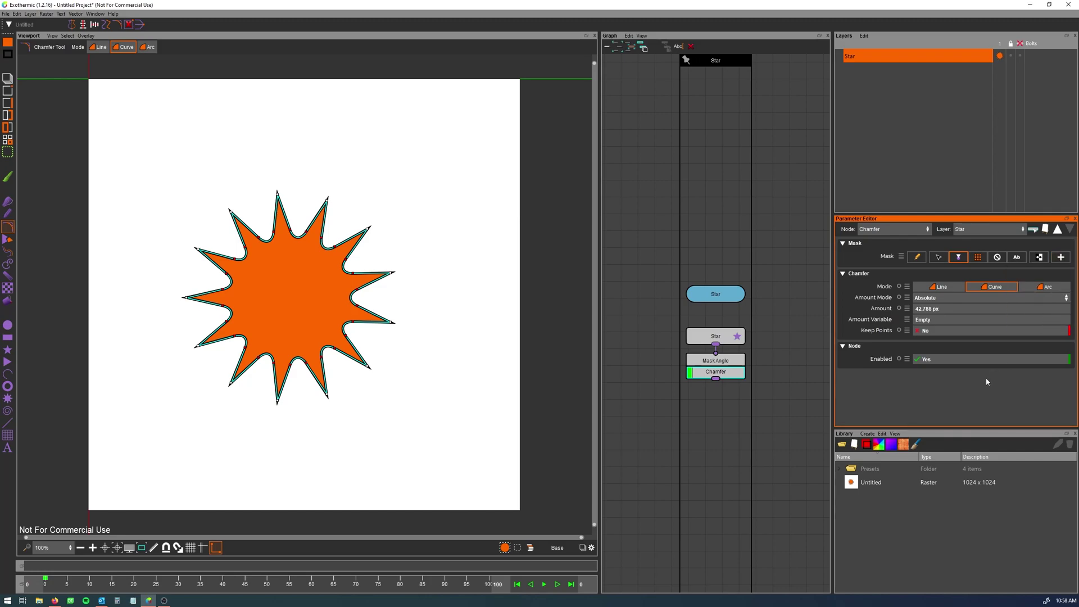
pyautogui.click(1062, 259)
pyautogui.click(1007, 394)
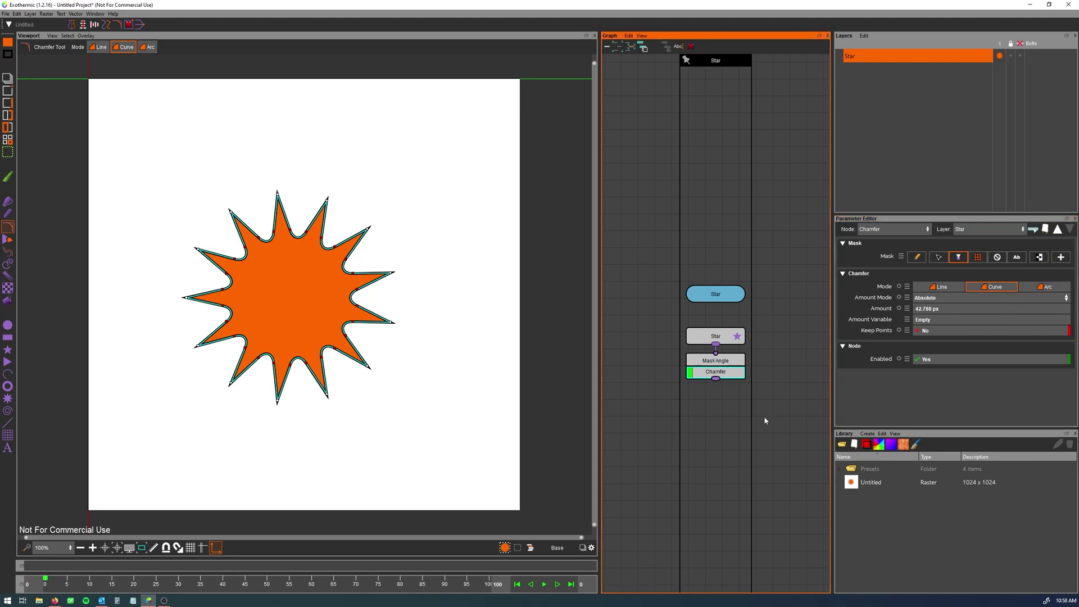
# Insert a Move Component between Mask Angle and Chamfer, moving one upper-right outer tip by -41 px, -14 px.
pyautogui.click(723, 360)
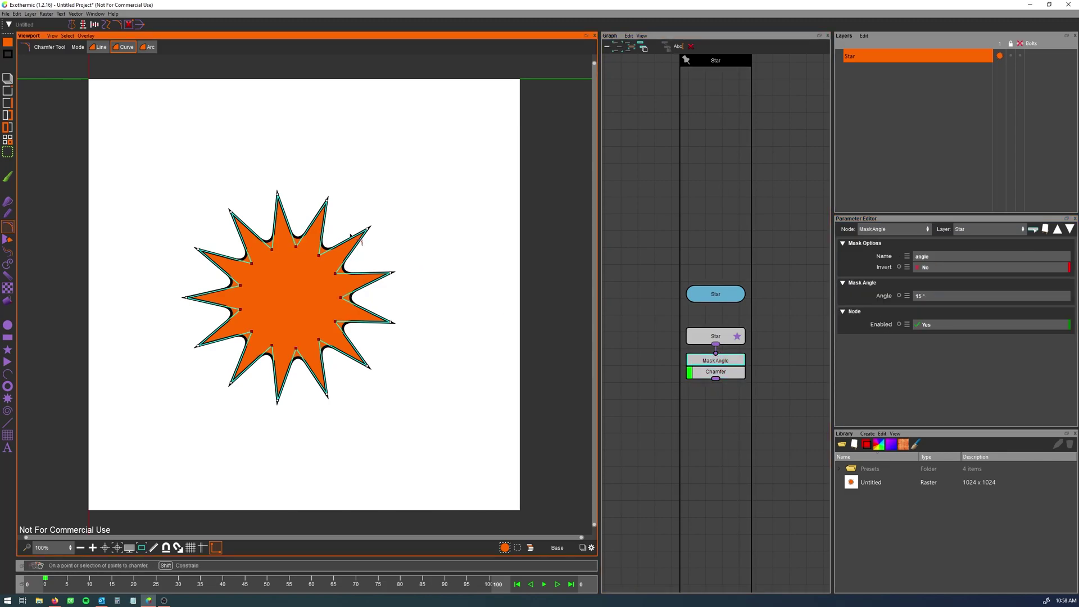
pyautogui.click(8, 91)
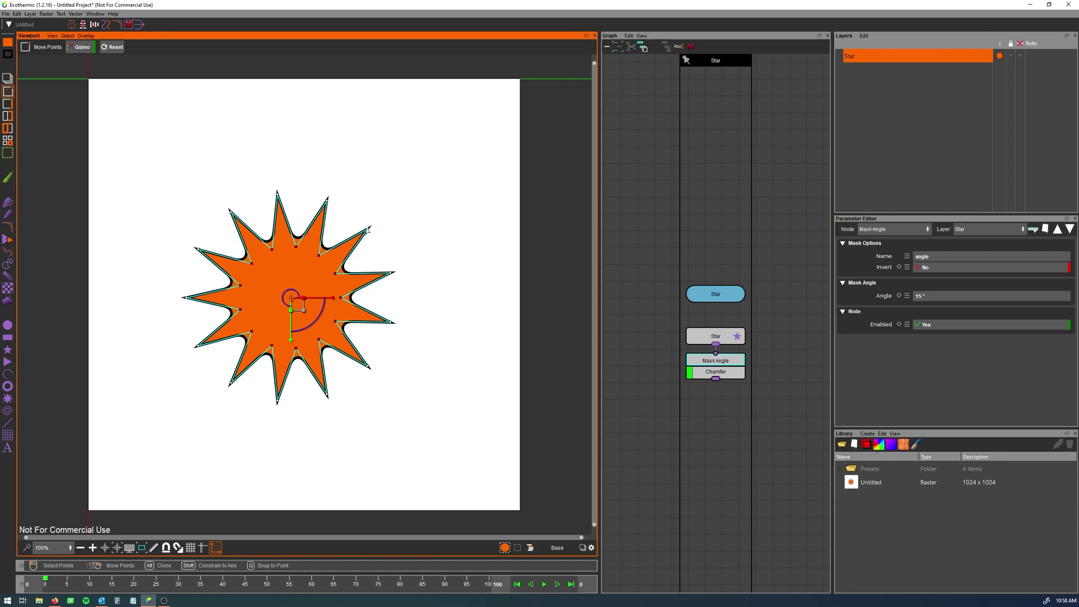
pyautogui.moveTo(367, 230)
pyautogui.mouseDown()
pyautogui.moveTo(378, 236)
pyautogui.moveTo(352, 244)
pyautogui.moveTo(362, 201)
pyautogui.moveTo(390, 225)
pyautogui.moveTo(361, 200)
pyautogui.moveTo(344, 249)
pyautogui.moveTo(350, 223)
pyautogui.mouseUp()
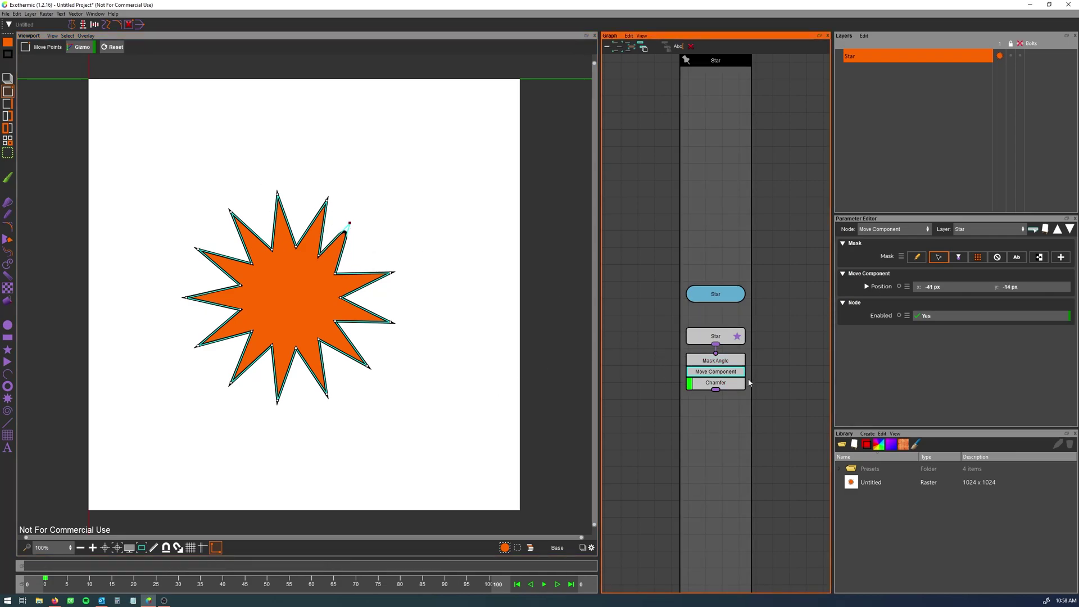
pyautogui.click(734, 387)
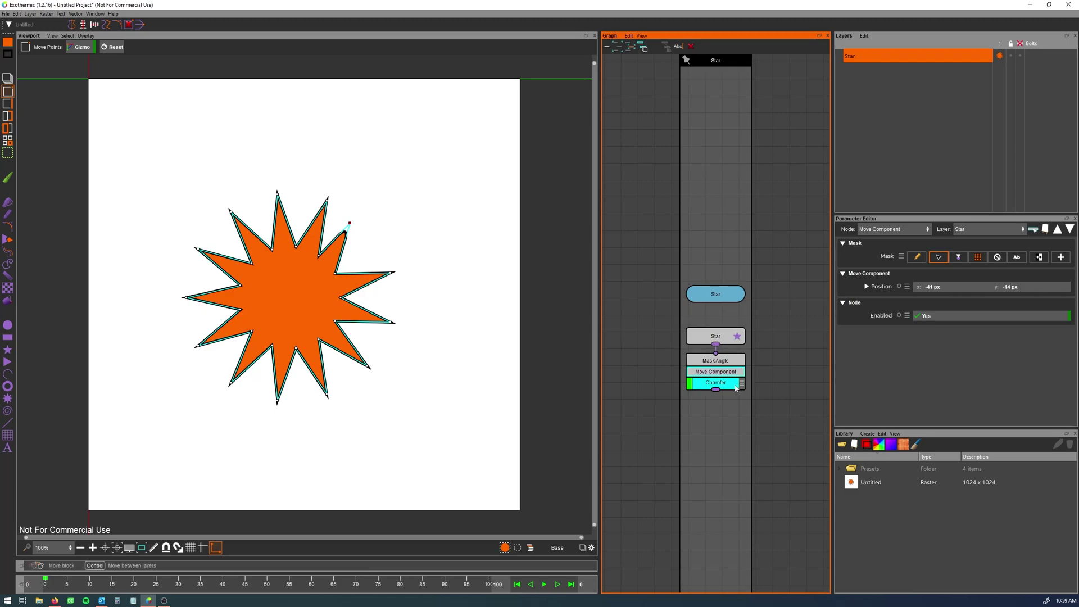
pyautogui.click(730, 371)
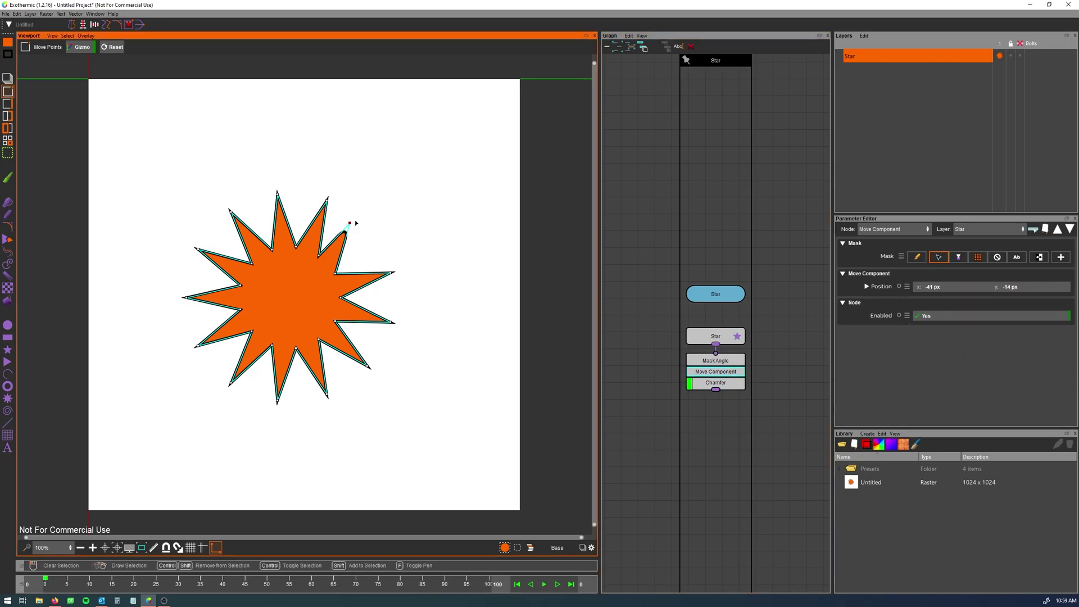
# Check the Mask Angle's name, and set the Chamfer's mask to the embedded selection that Mask Angle supplies.
pyautogui.click(730, 384)
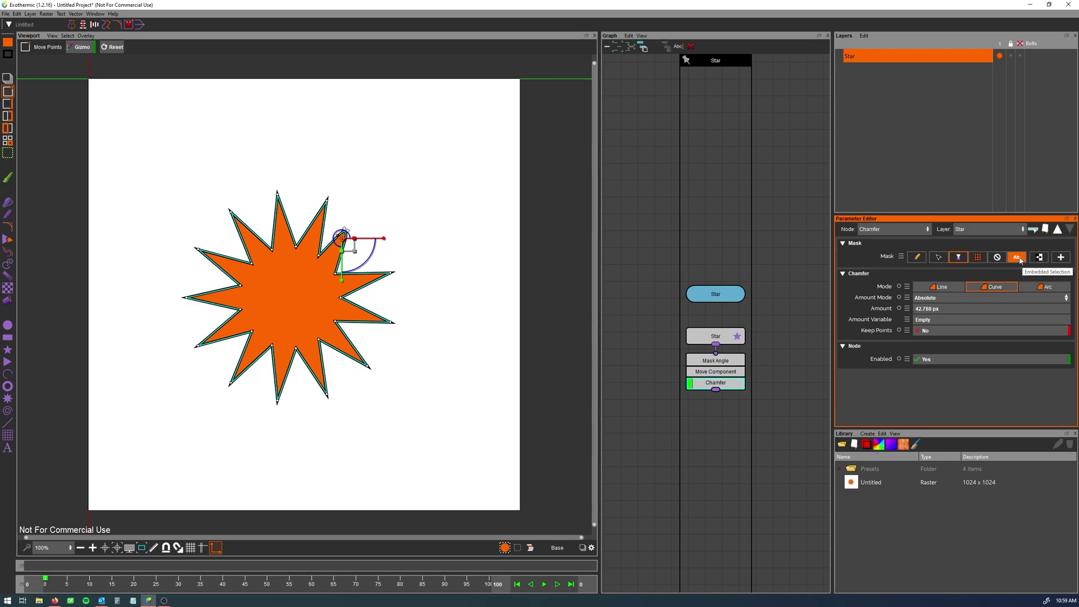
pyautogui.click(724, 361)
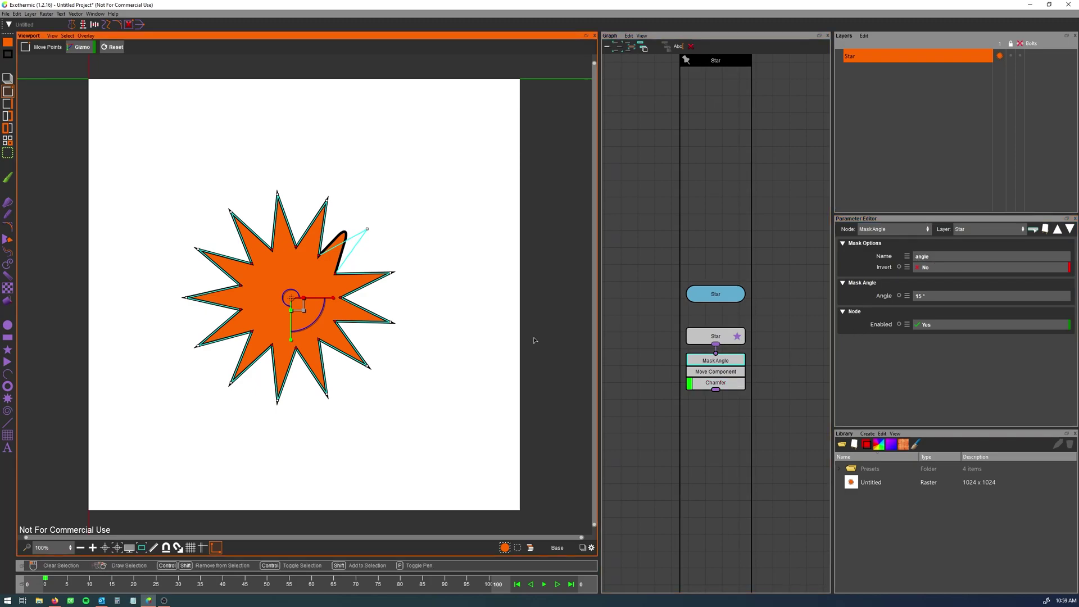
pyautogui.click(729, 384)
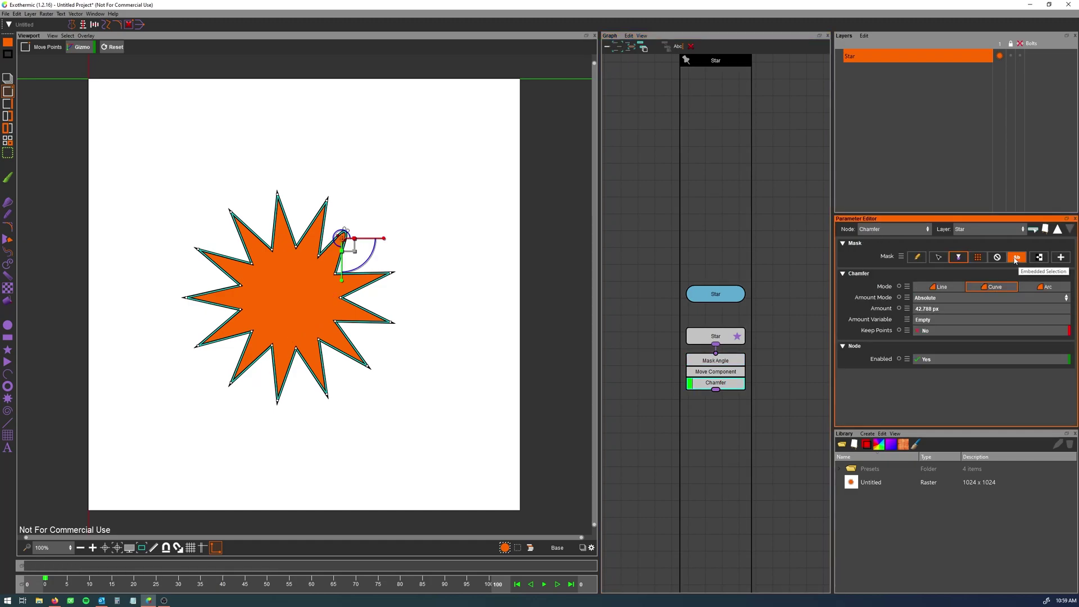
pyautogui.click(1015, 259)
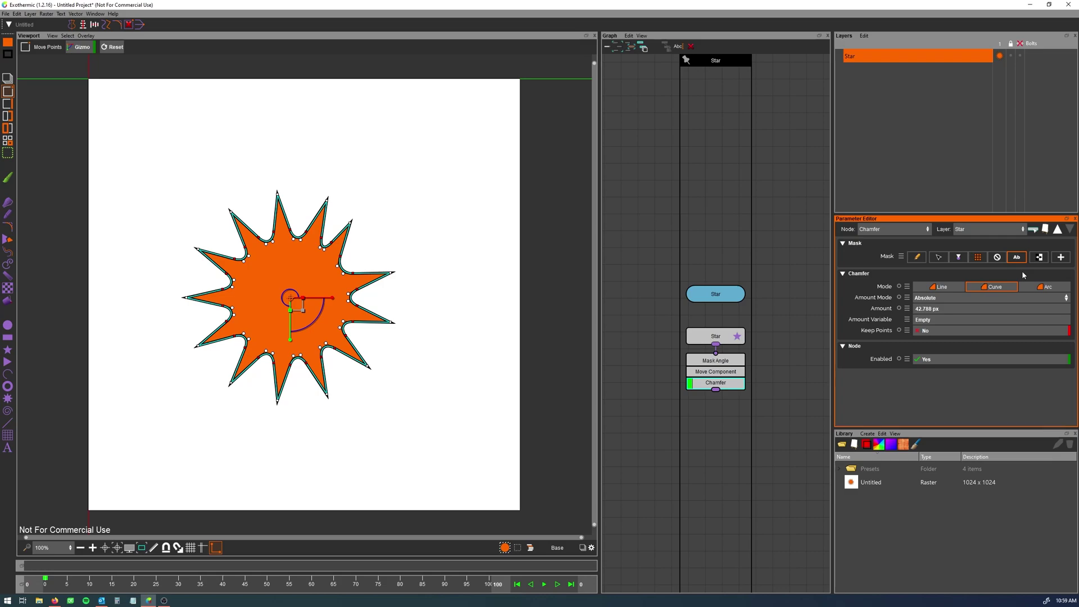
# Try a hand-drawn point selection of the star's left inner corners as the Chamfer's mask, and return it to the embedded selection.
pyautogui.click(715, 371)
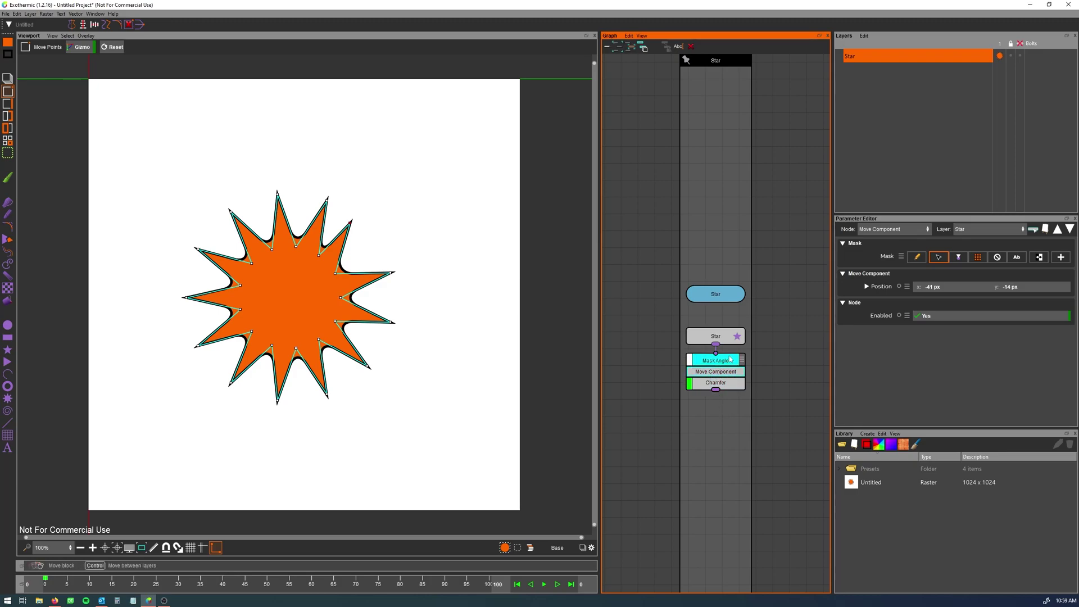
pyautogui.click(725, 387)
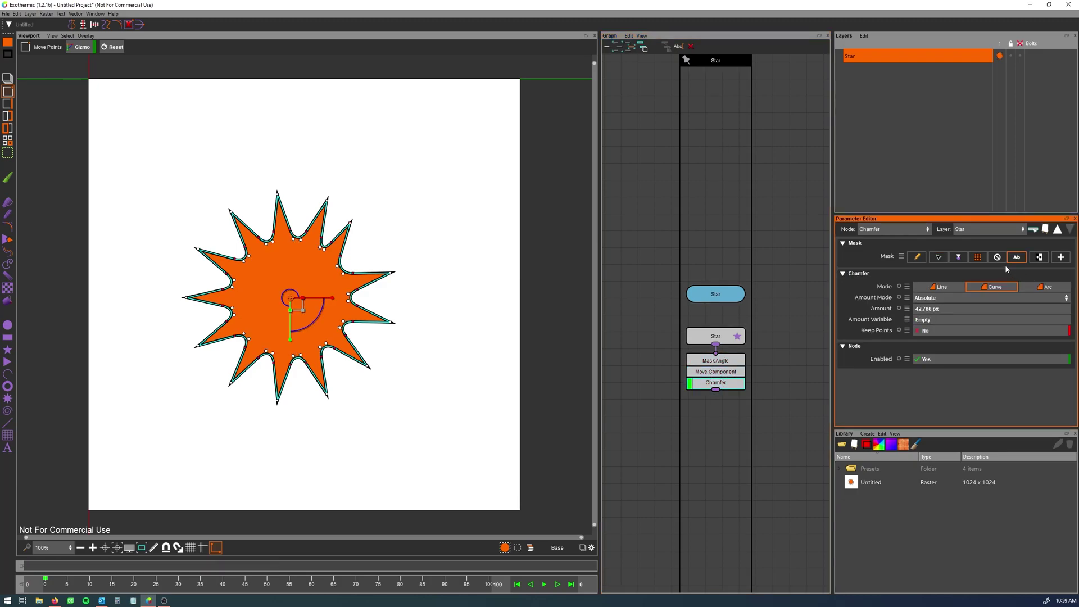
pyautogui.click(1019, 262)
pyautogui.click(921, 259)
pyautogui.moveTo(236, 249)
pyautogui.mouseDown()
pyautogui.moveTo(240, 241)
pyautogui.moveTo(288, 361)
pyautogui.moveTo(280, 354)
pyautogui.mouseUp()
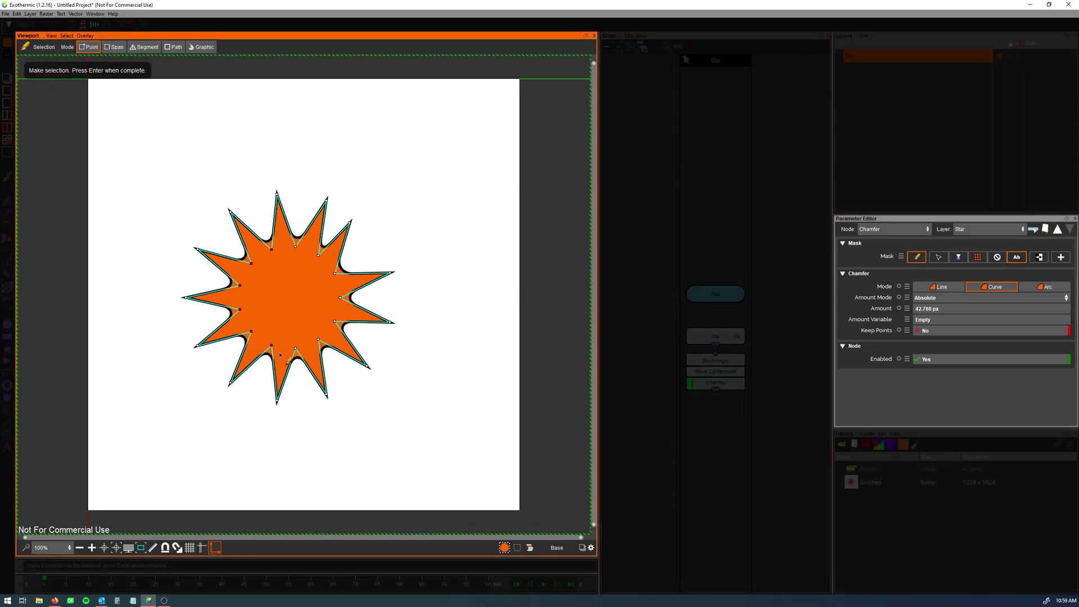
pyautogui.press('Return')
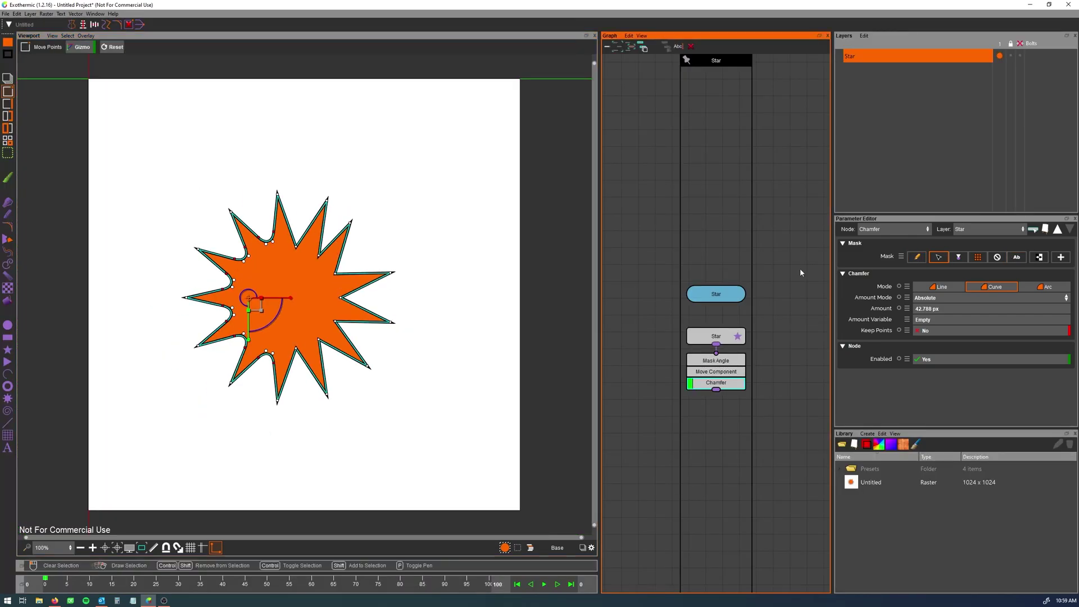
pyautogui.click(1016, 258)
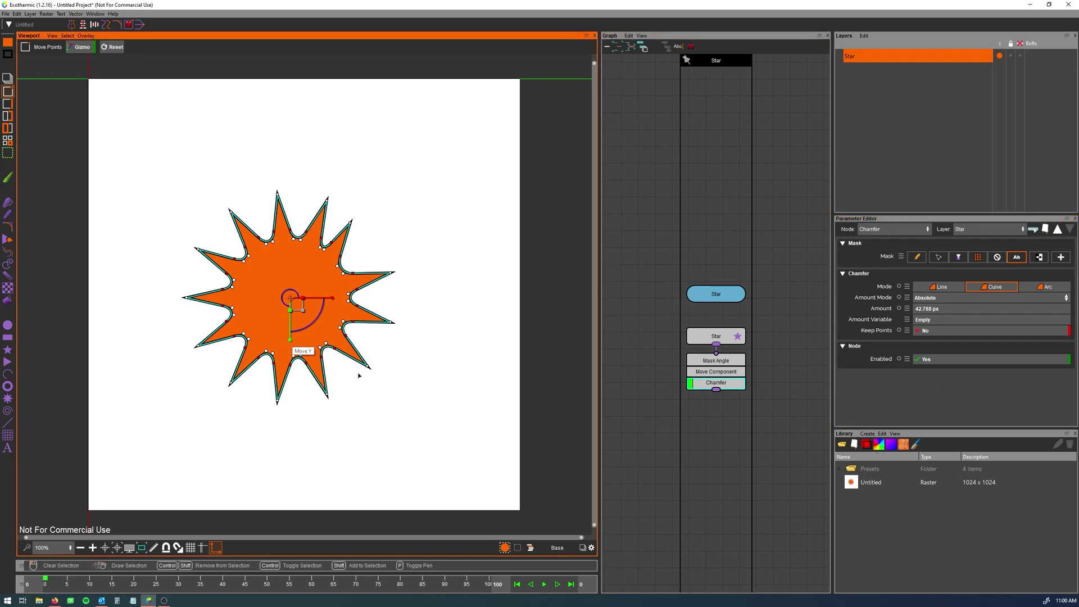
# Delete the Move Component between Mask Angle and Chamfer, and select the Chamfer node to inspect its masked points.
pyautogui.click(725, 372)
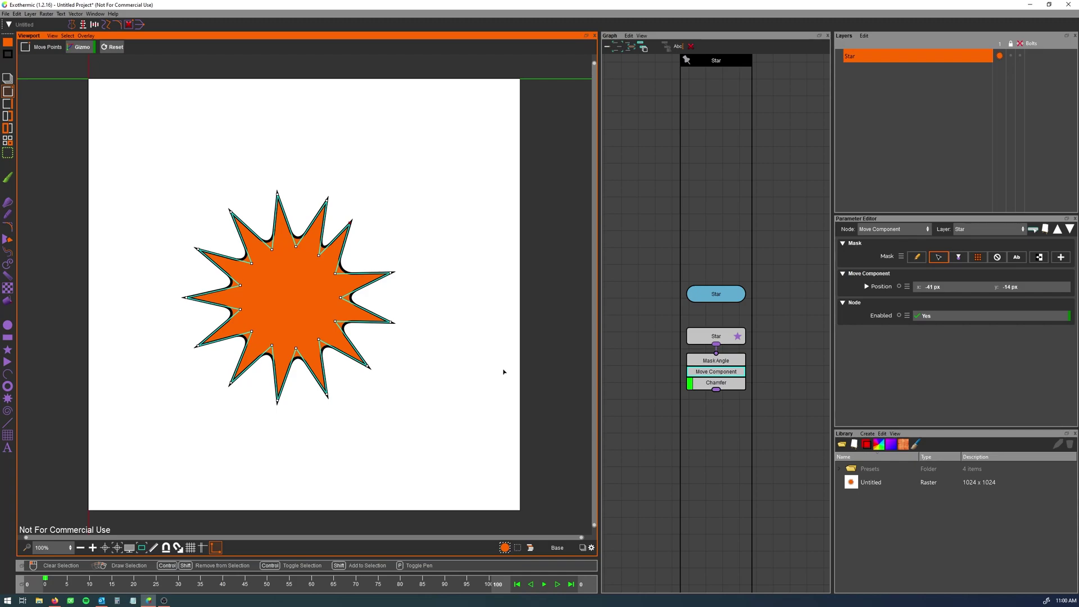
pyautogui.press('Delete')
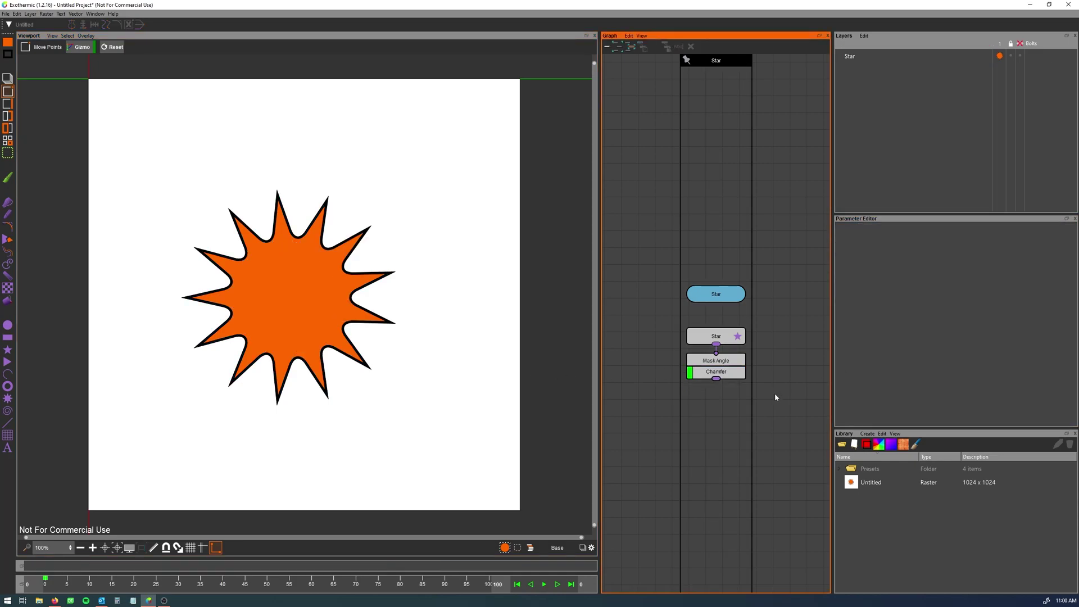
pyautogui.click(728, 372)
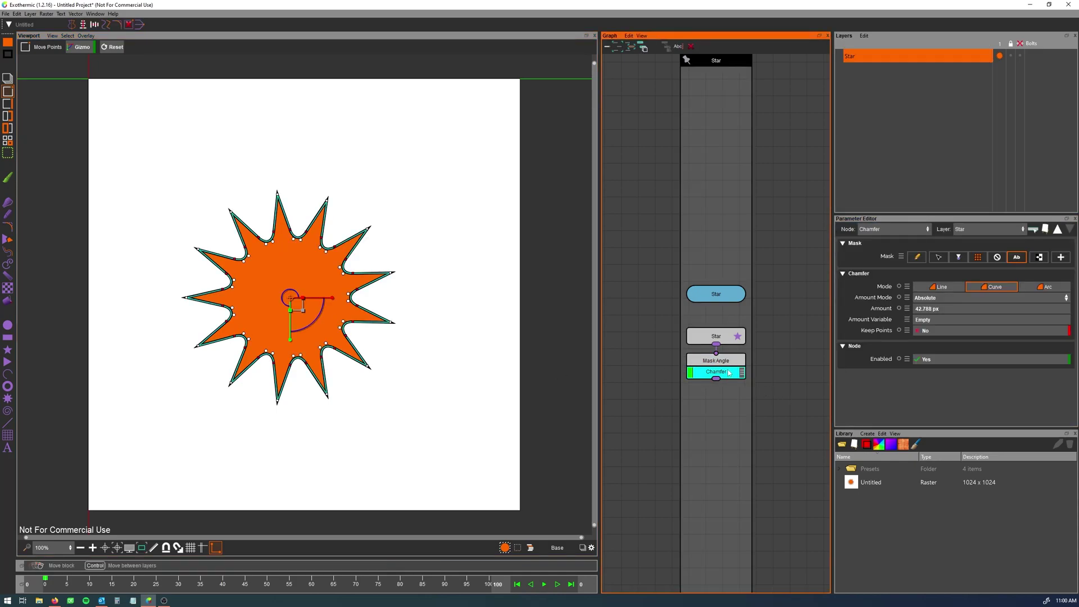